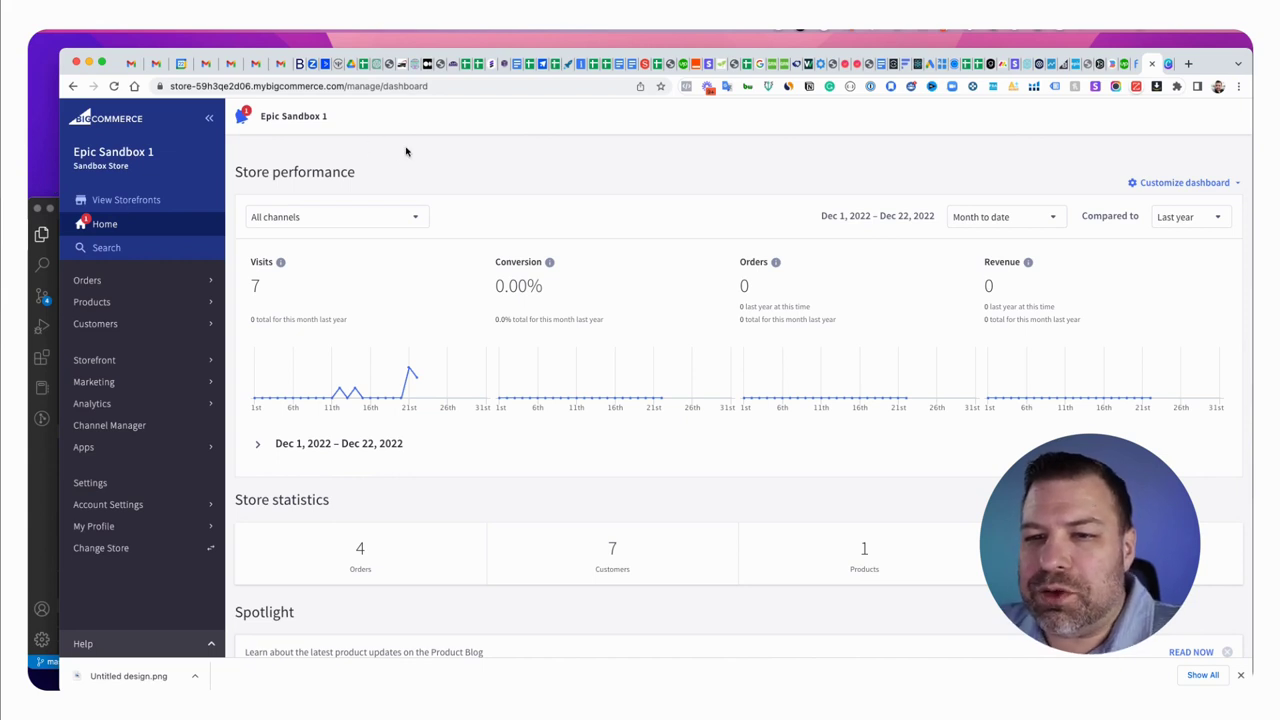
Step: Open Storefront > Logo and highlight the Favicon's 32 x 32px recommended size and ICO/JPG/GIF/PNG file types
{"action": "left_click", "coordinate": [98, 361]}
{"action": "left_click", "coordinate": [120, 360]}
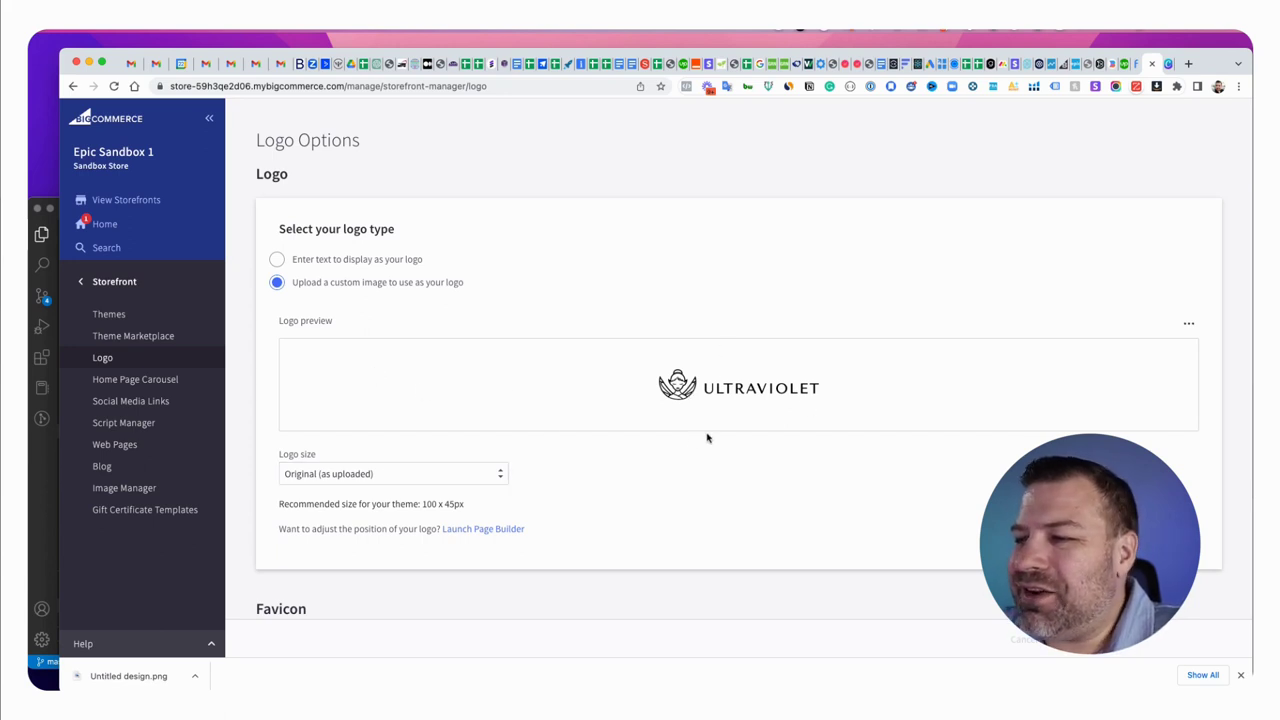
{"action": "scroll", "coordinate": [695, 438], "scroll_direction": "down", "scroll_amount": 5}
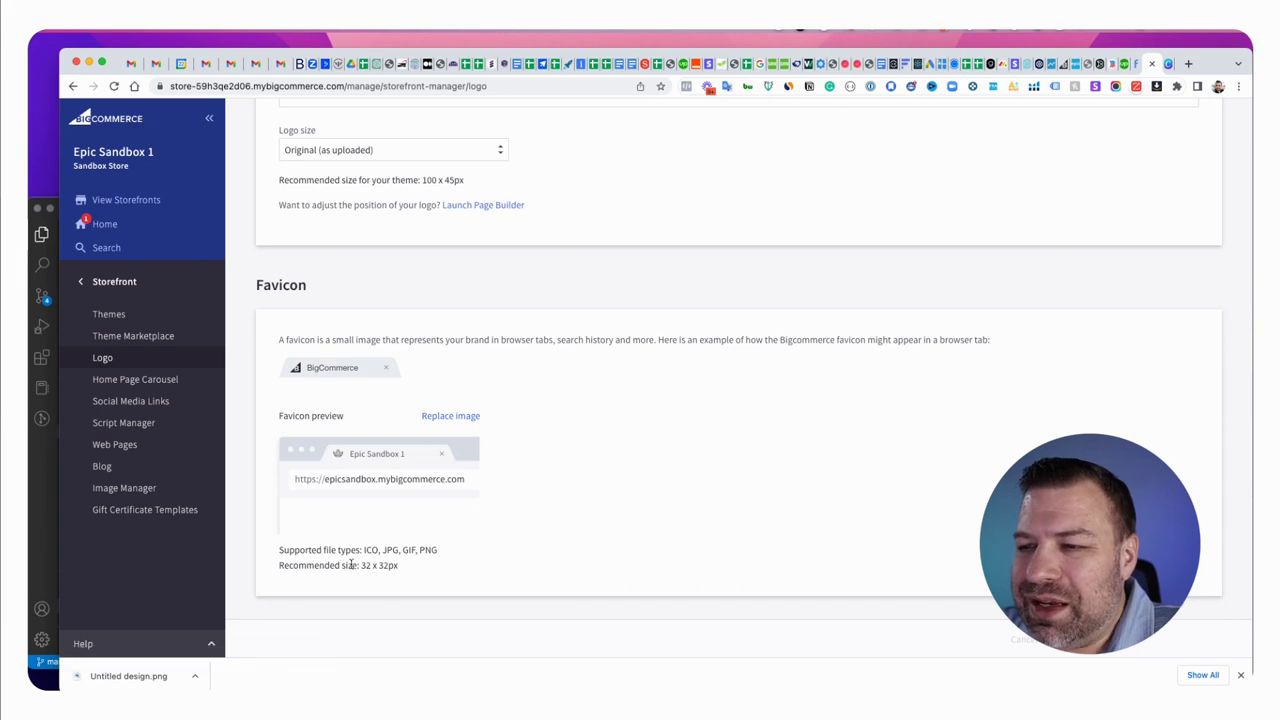
{"action": "left_click_drag", "start_coordinate": [402, 566], "coordinate": [362, 565]}
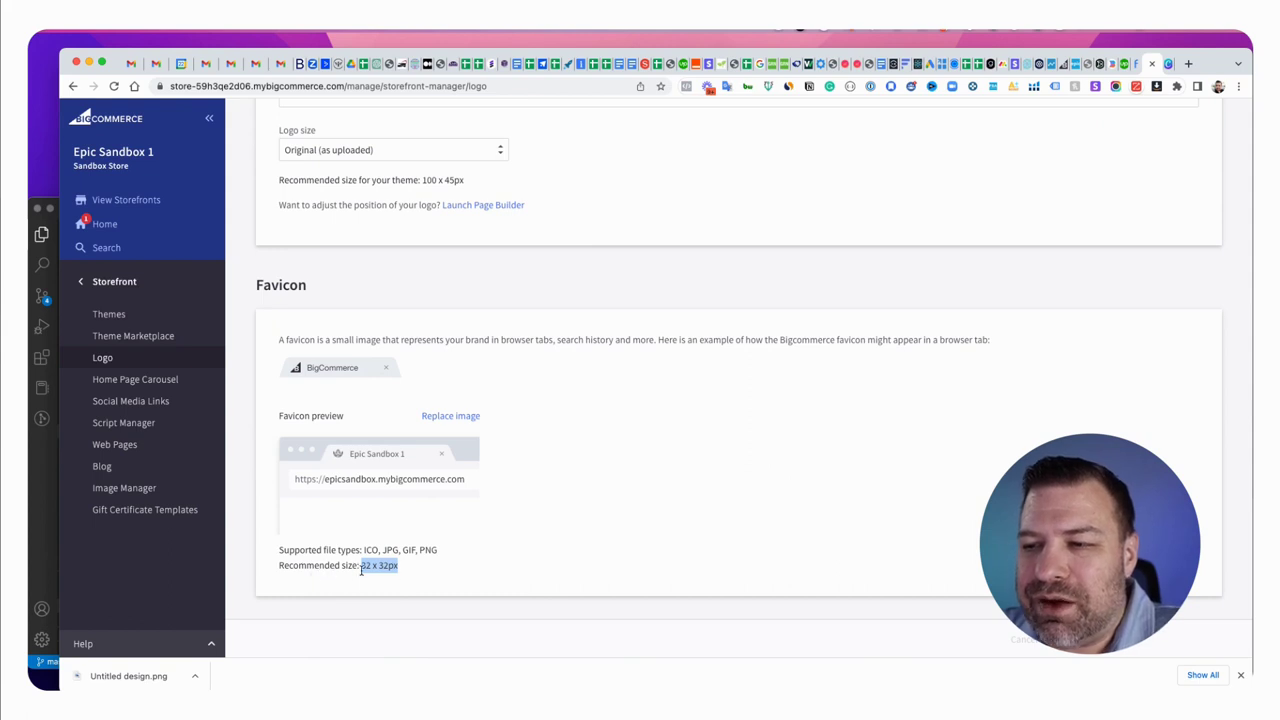
{"action": "left_click_drag", "start_coordinate": [363, 550], "coordinate": [434, 550]}
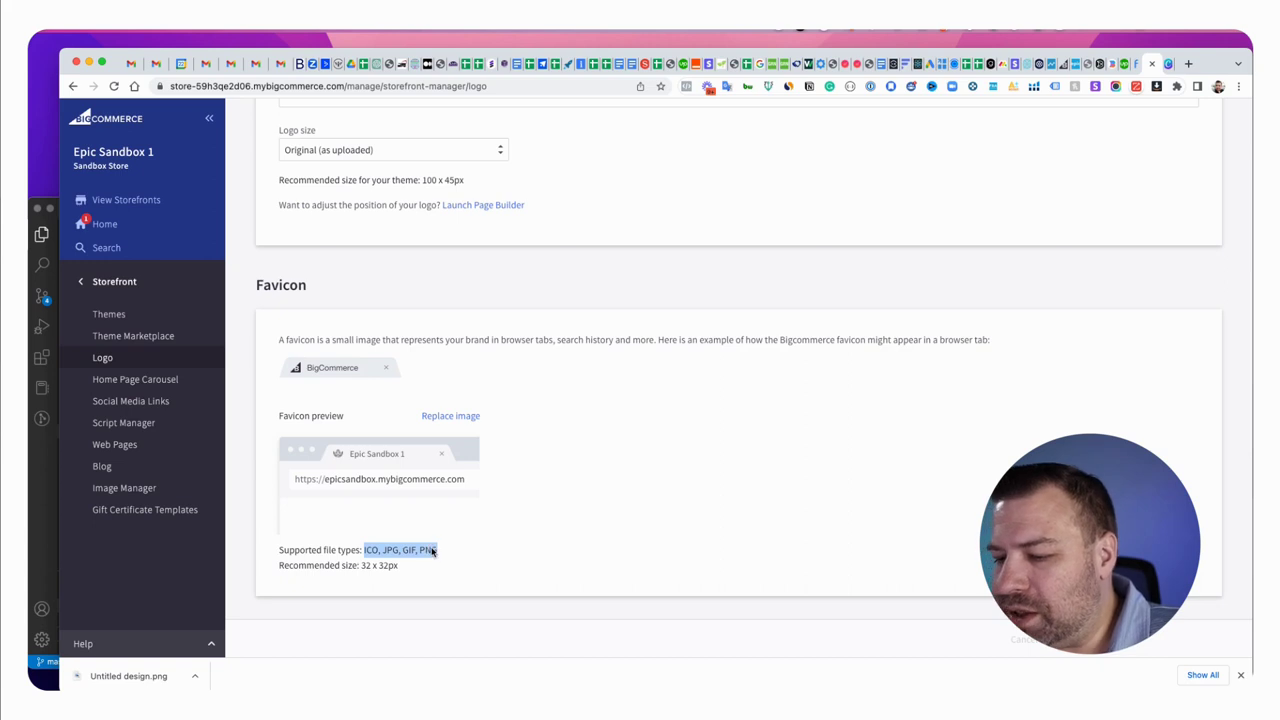
{"action": "left_click", "coordinate": [1110, 268]}
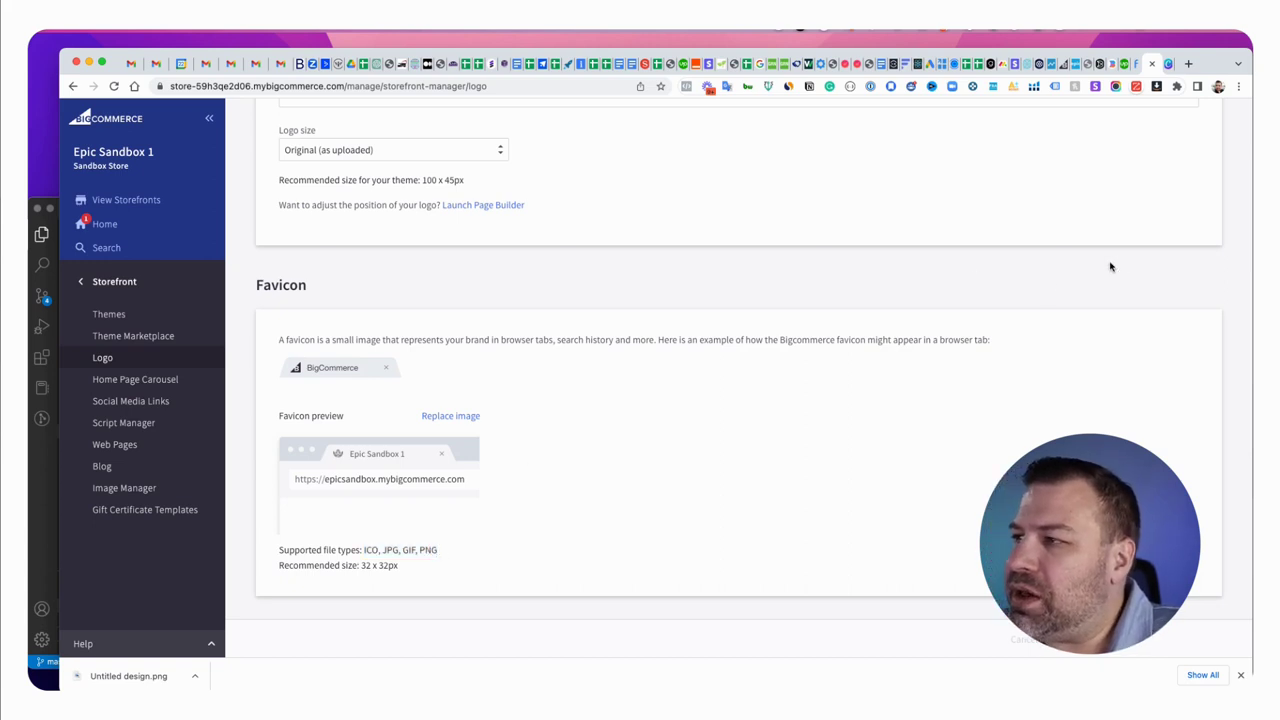
Step: In Canva, create a blank 64 × 64 px custom-size design
{"action": "left_click", "coordinate": [1170, 66]}
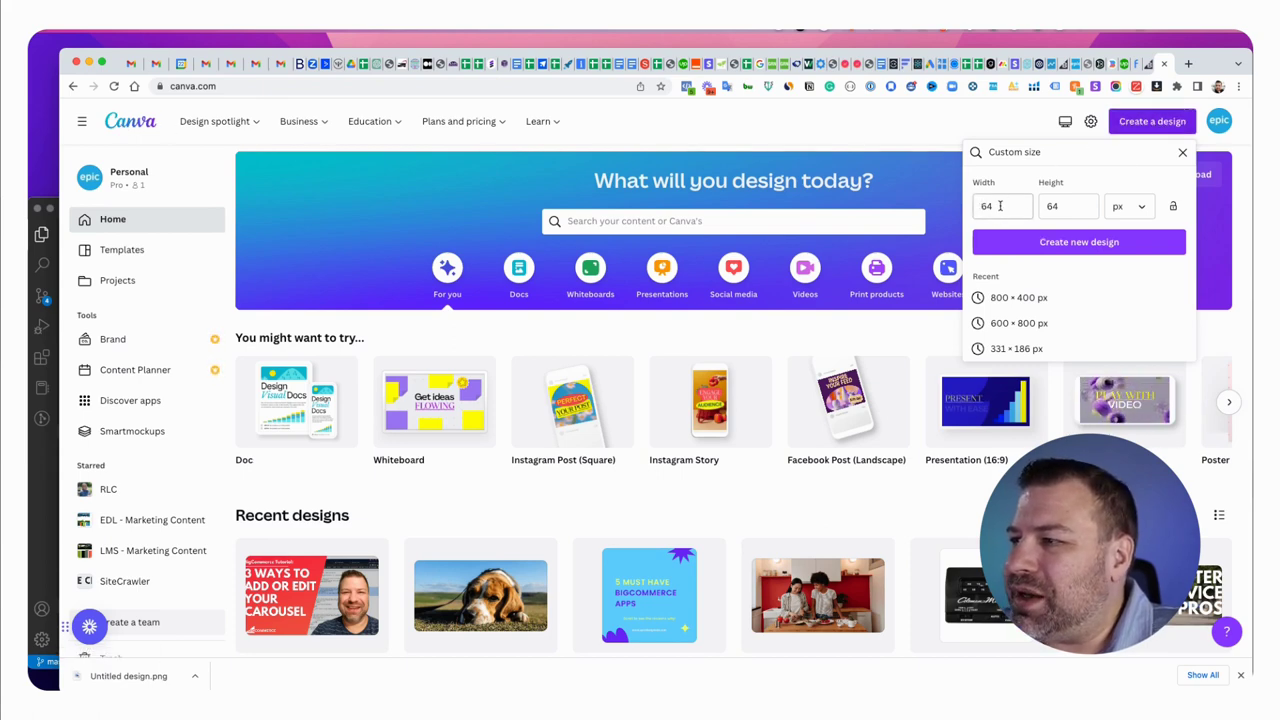
{"action": "left_click", "coordinate": [1070, 242]}
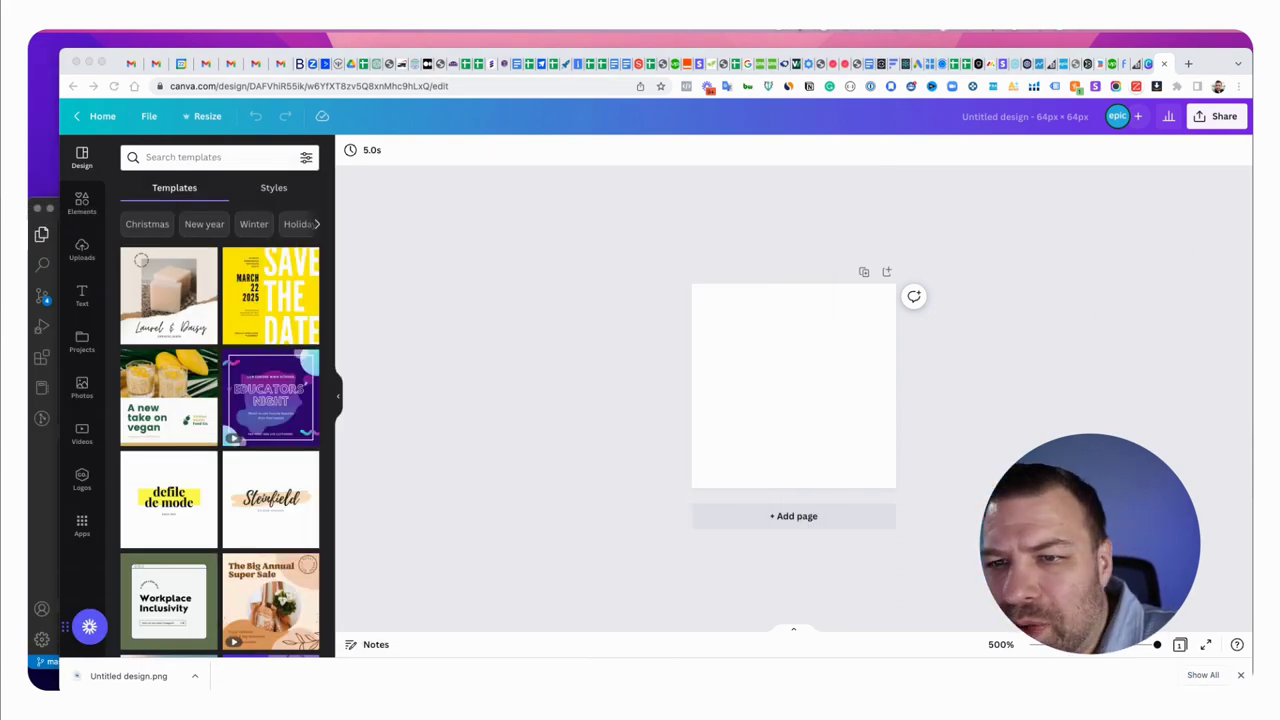
Step: Upload LogoVertical.png from Finder into the Canva design
{"action": "left_click_drag", "start_coordinate": [30, 212], "coordinate": [286, 209]}
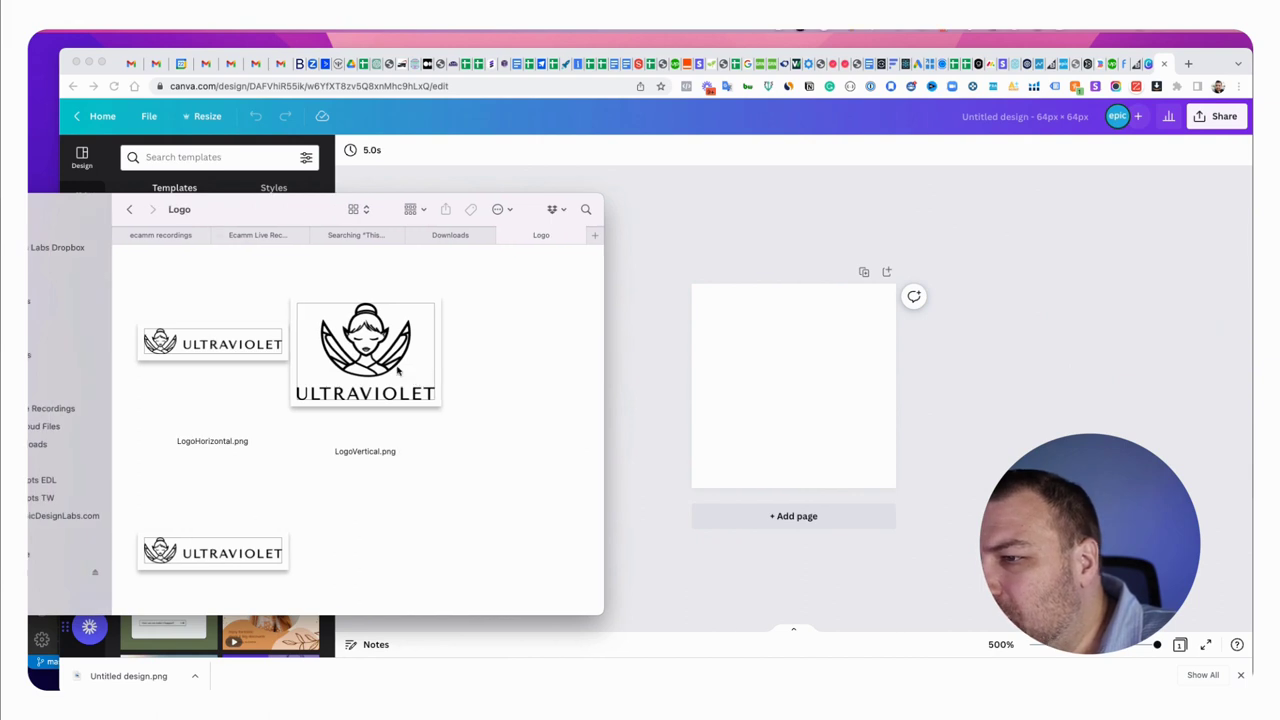
{"action": "left_click_drag", "start_coordinate": [368, 346], "coordinate": [774, 363]}
{"action": "left_click_drag", "start_coordinate": [678, 296], "coordinate": [678, 296]}
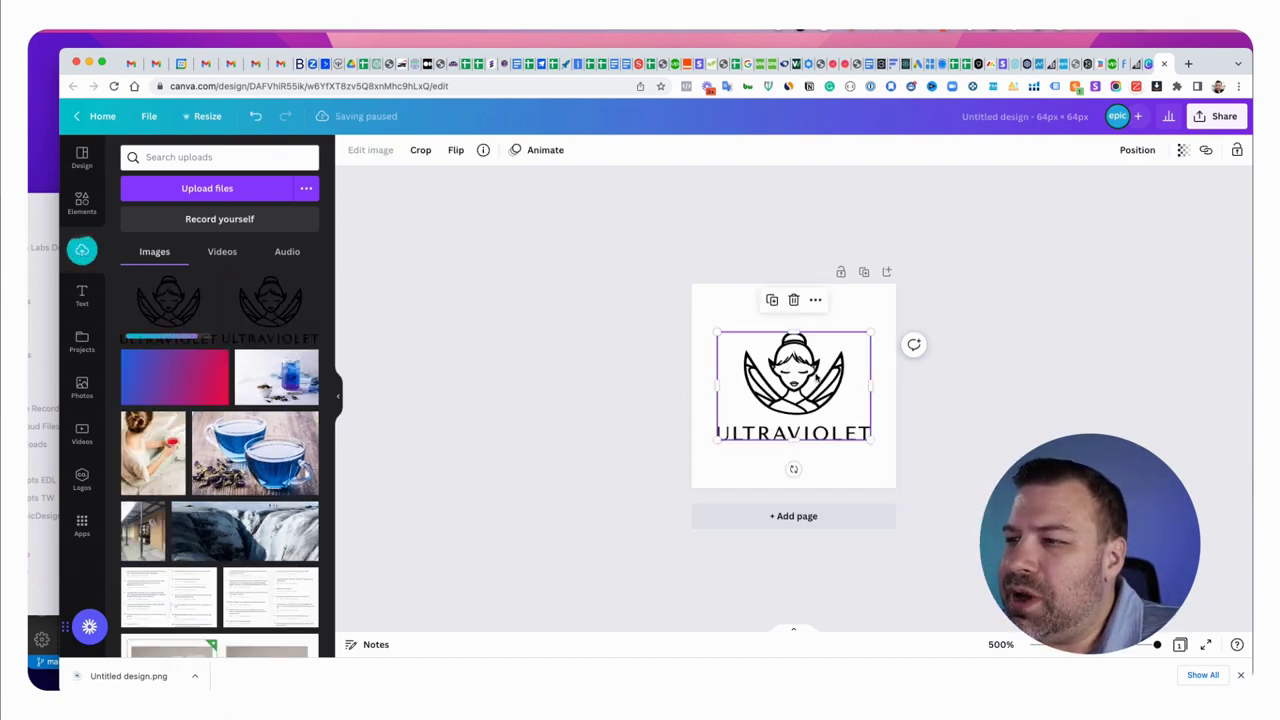
Step: Place the logo on the page, enlarge and centre the emblem, and crop off the ULTRAVIOLET wordmark
{"action": "left_click_drag", "start_coordinate": [784, 393], "coordinate": [730, 345]}
{"action": "left_click_drag", "start_coordinate": [811, 403], "coordinate": [924, 516]}
{"action": "left_click_drag", "start_coordinate": [663, 484], "coordinate": [640, 501]}
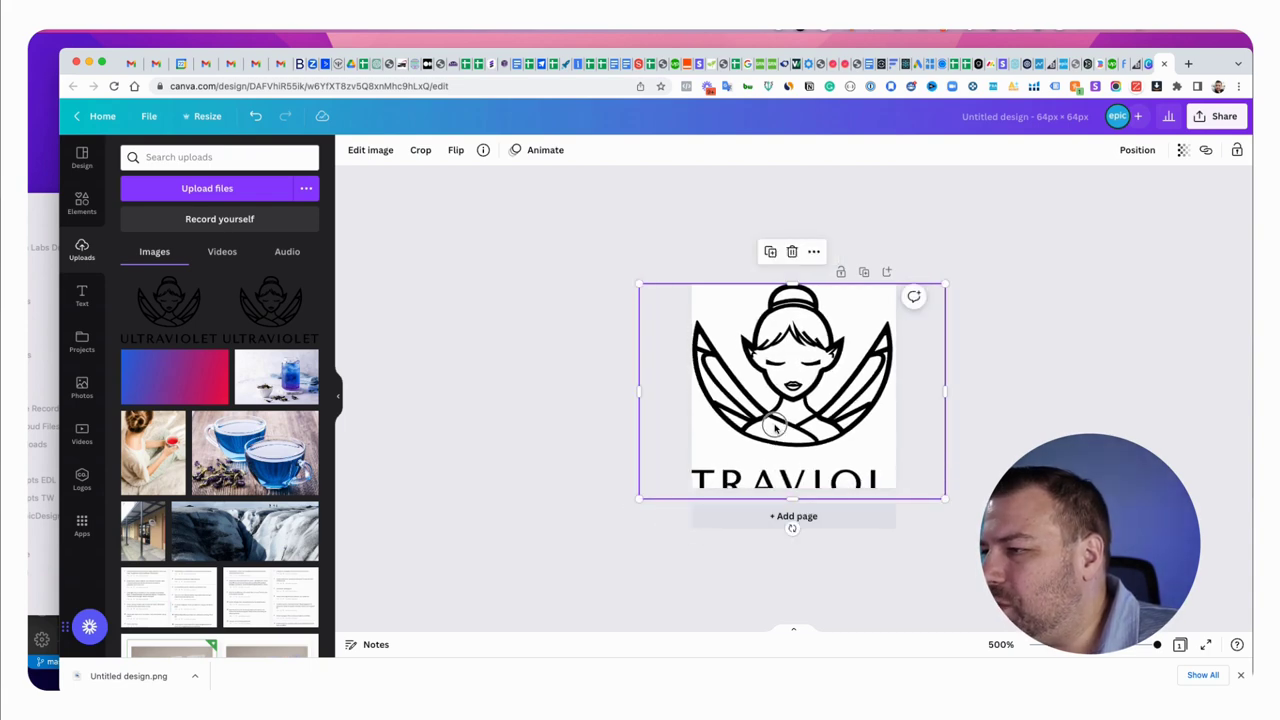
{"action": "left_click_drag", "start_coordinate": [774, 428], "coordinate": [777, 430]}
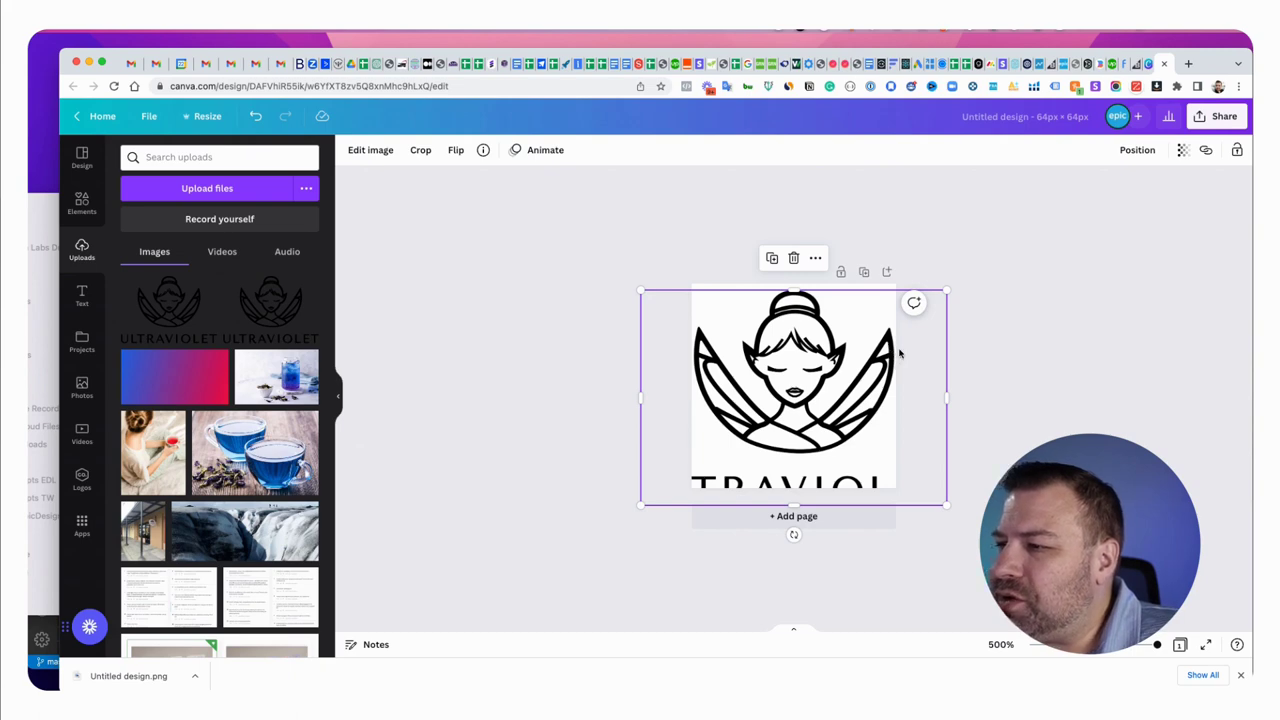
{"action": "left_click_drag", "start_coordinate": [790, 380], "coordinate": [790, 394]}
{"action": "left_click_drag", "start_coordinate": [794, 519], "coordinate": [800, 472]}
{"action": "left_click", "coordinate": [796, 444]}
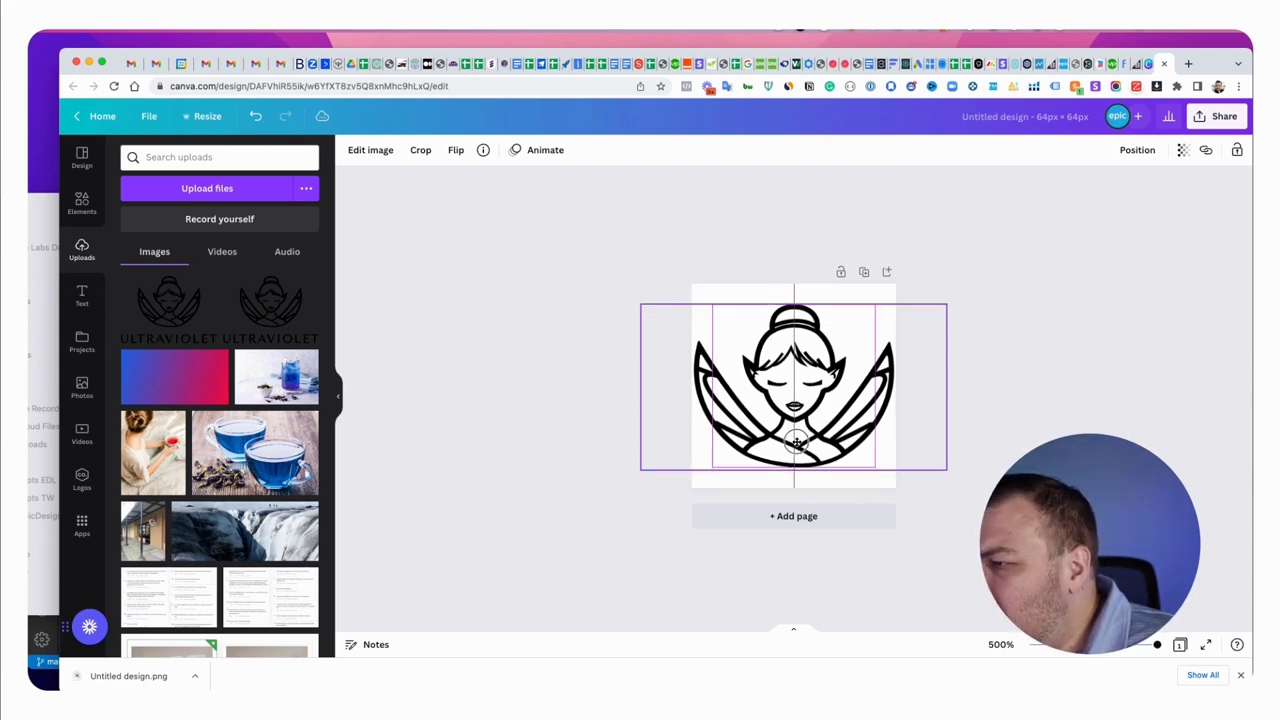
{"action": "left_click", "coordinate": [1018, 257]}
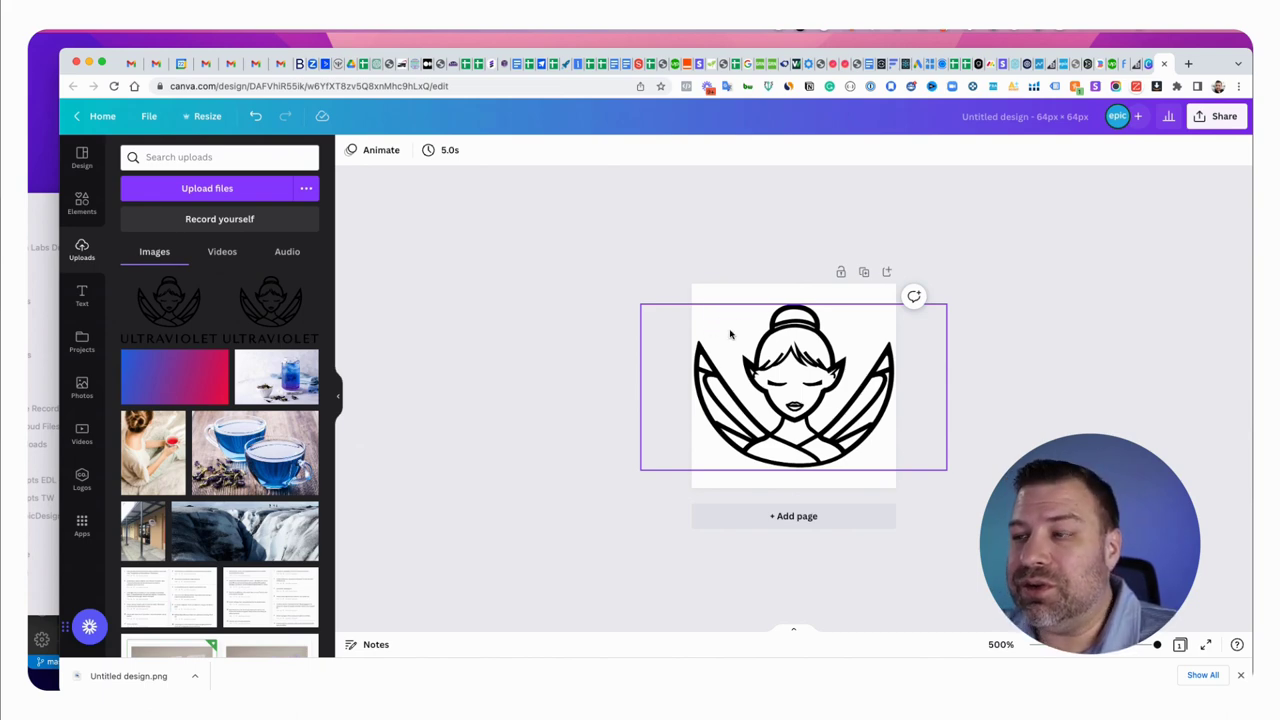
{"action": "left_click", "coordinate": [828, 349]}
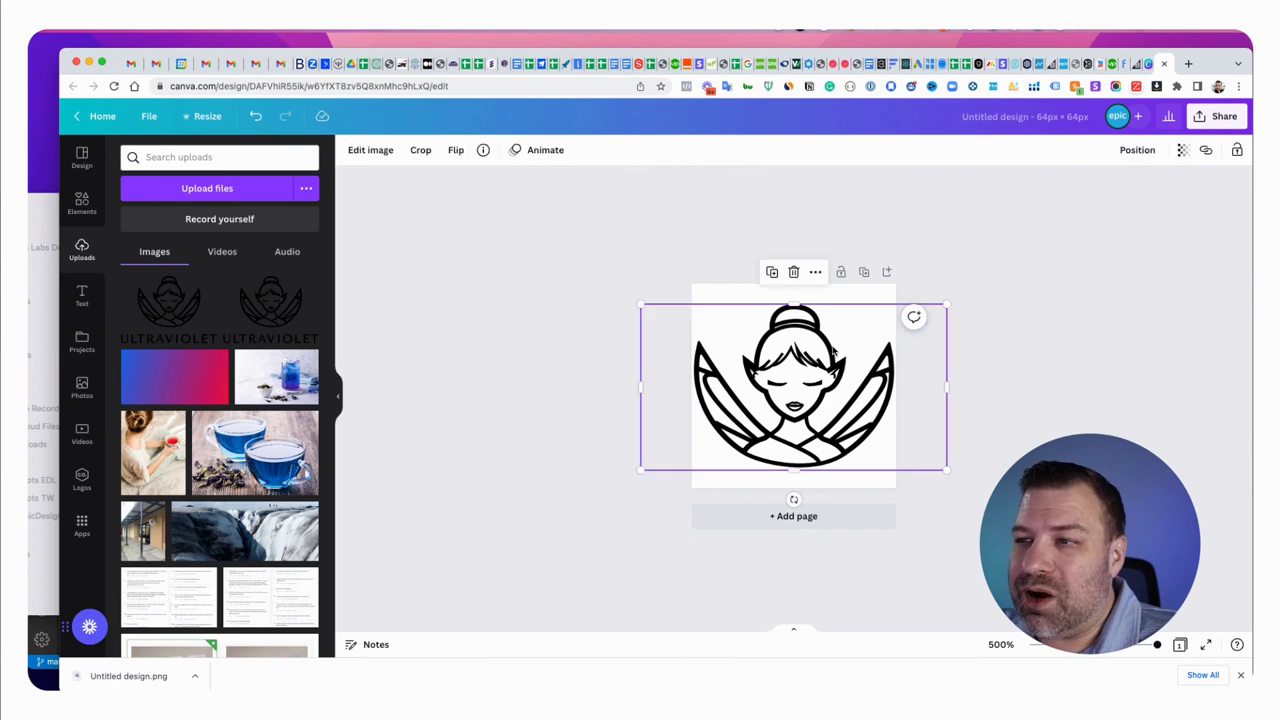
{"action": "left_click", "coordinate": [370, 150]}
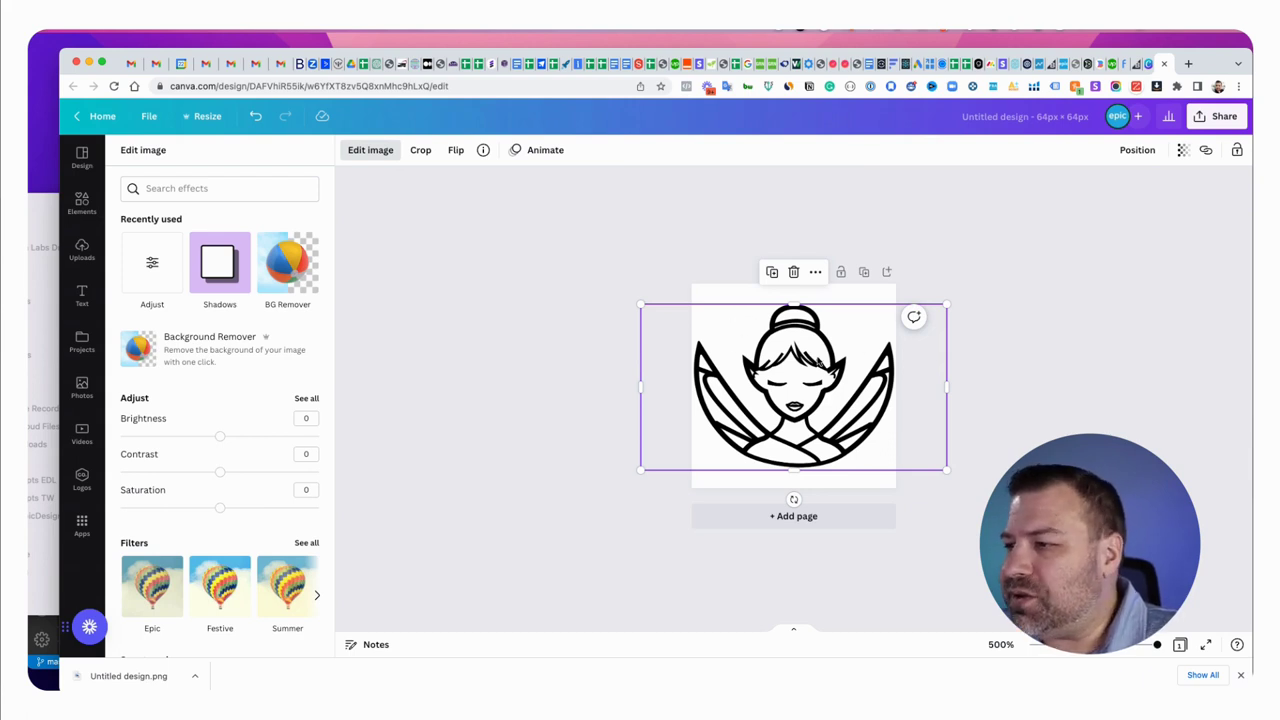
Step: Download the design as a PNG at size 0.5 (32 × 32 px) with a transparent background
{"action": "left_click", "coordinate": [1008, 234]}
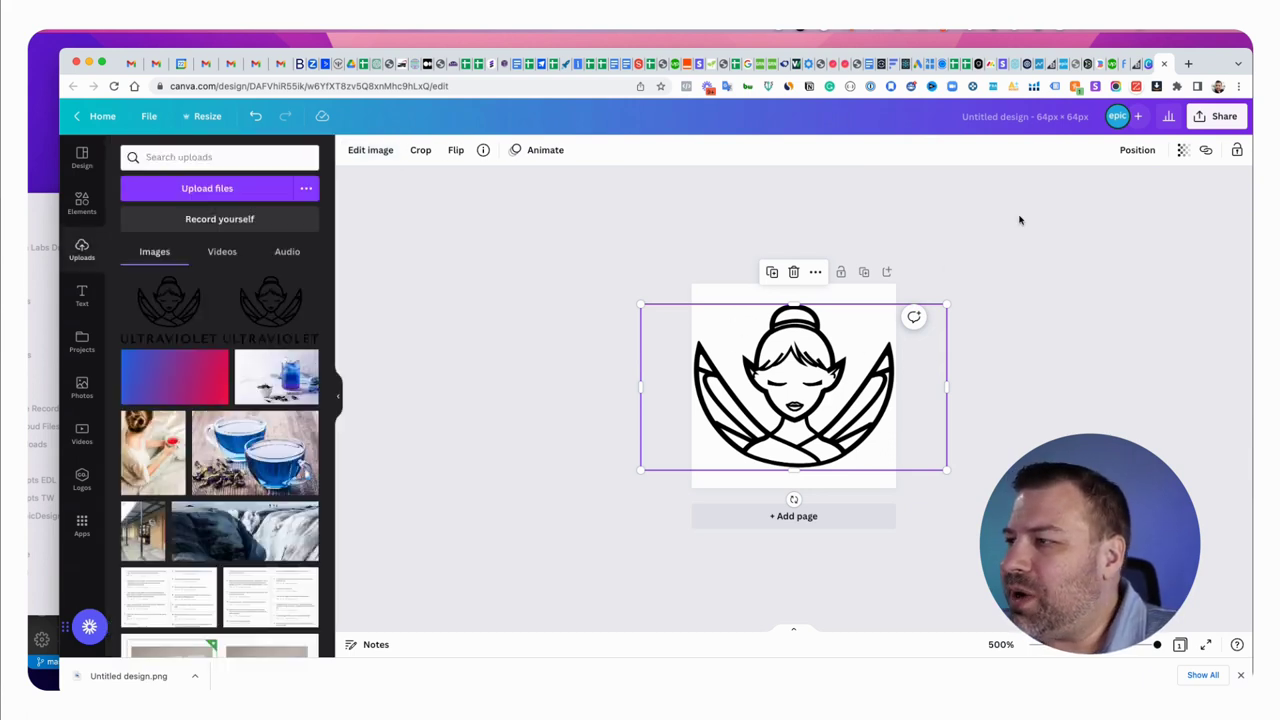
{"action": "left_click", "coordinate": [1233, 117]}
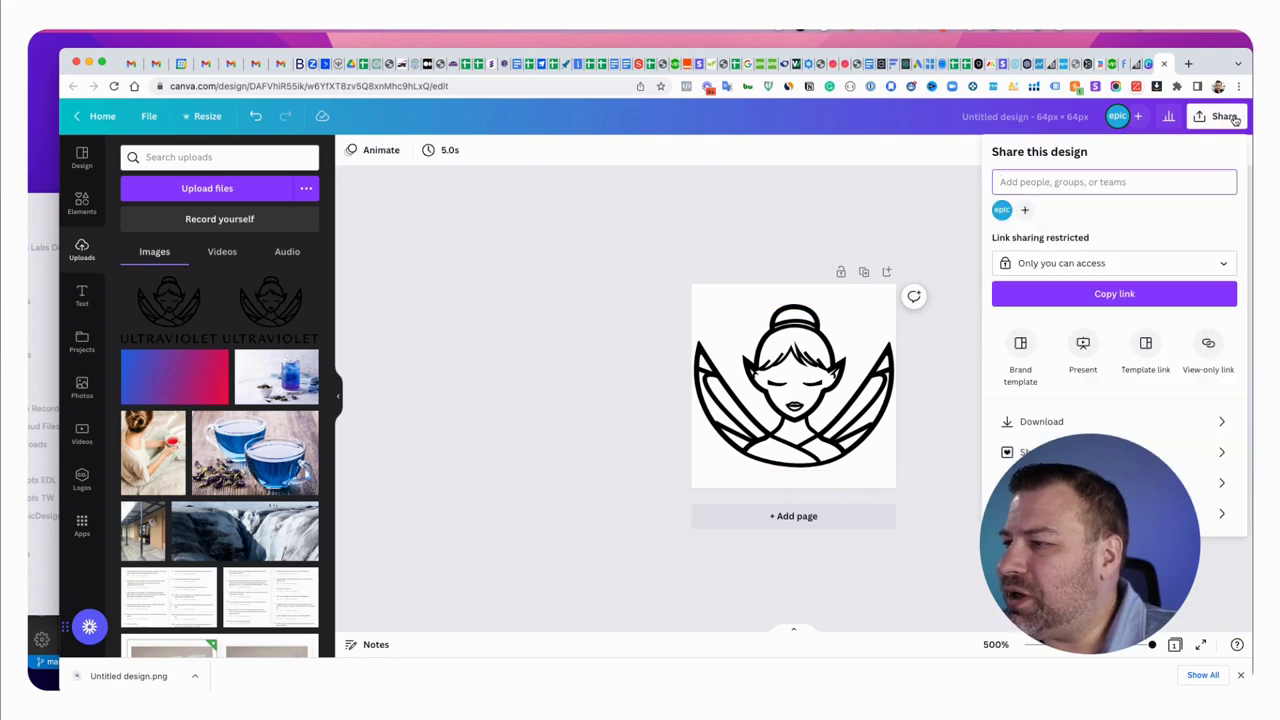
{"action": "left_click", "coordinate": [1130, 421]}
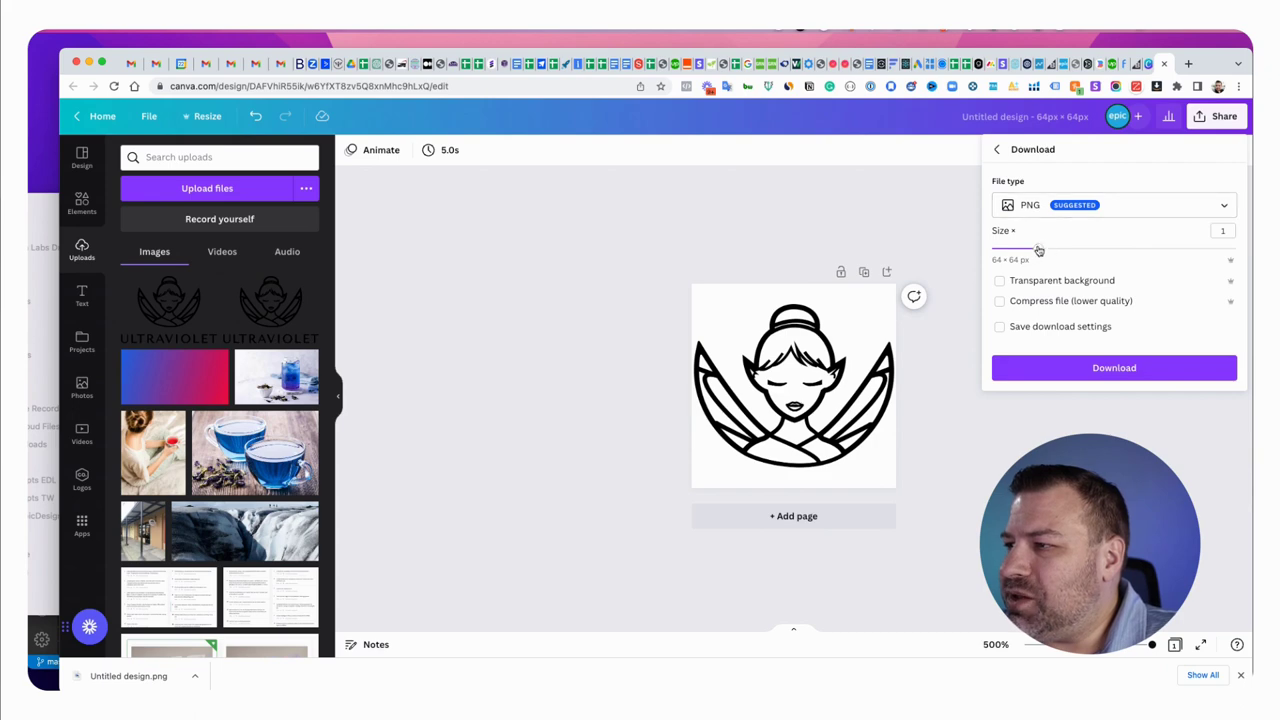
{"action": "left_click_drag", "start_coordinate": [1039, 251], "coordinate": [1039, 249]}
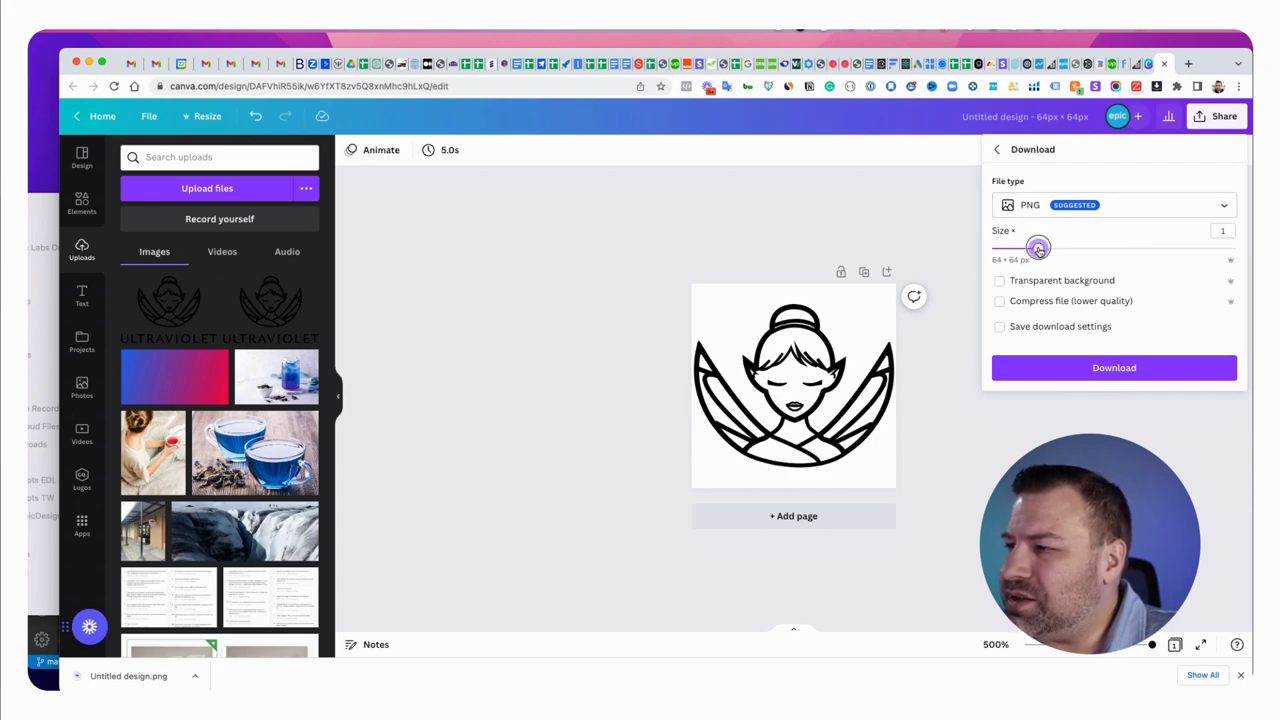
{"action": "left_click_drag", "start_coordinate": [1039, 249], "coordinate": [992, 249]}
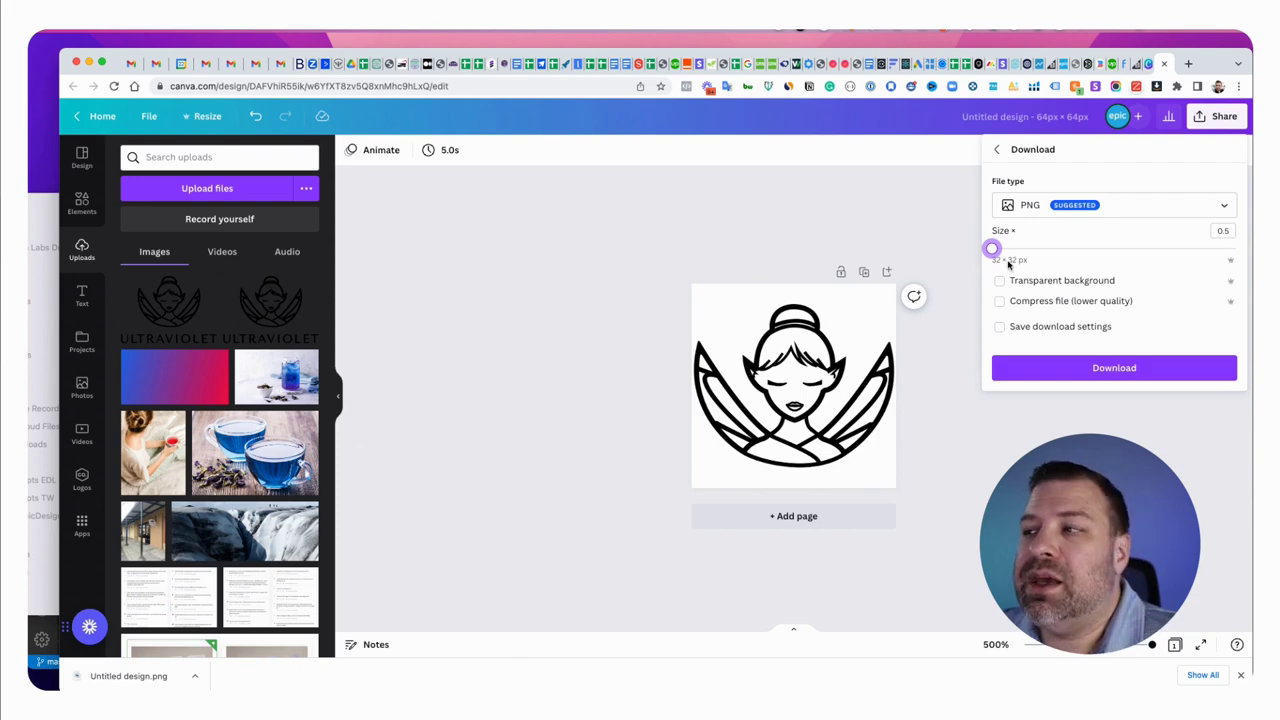
{"action": "left_click", "coordinate": [999, 281]}
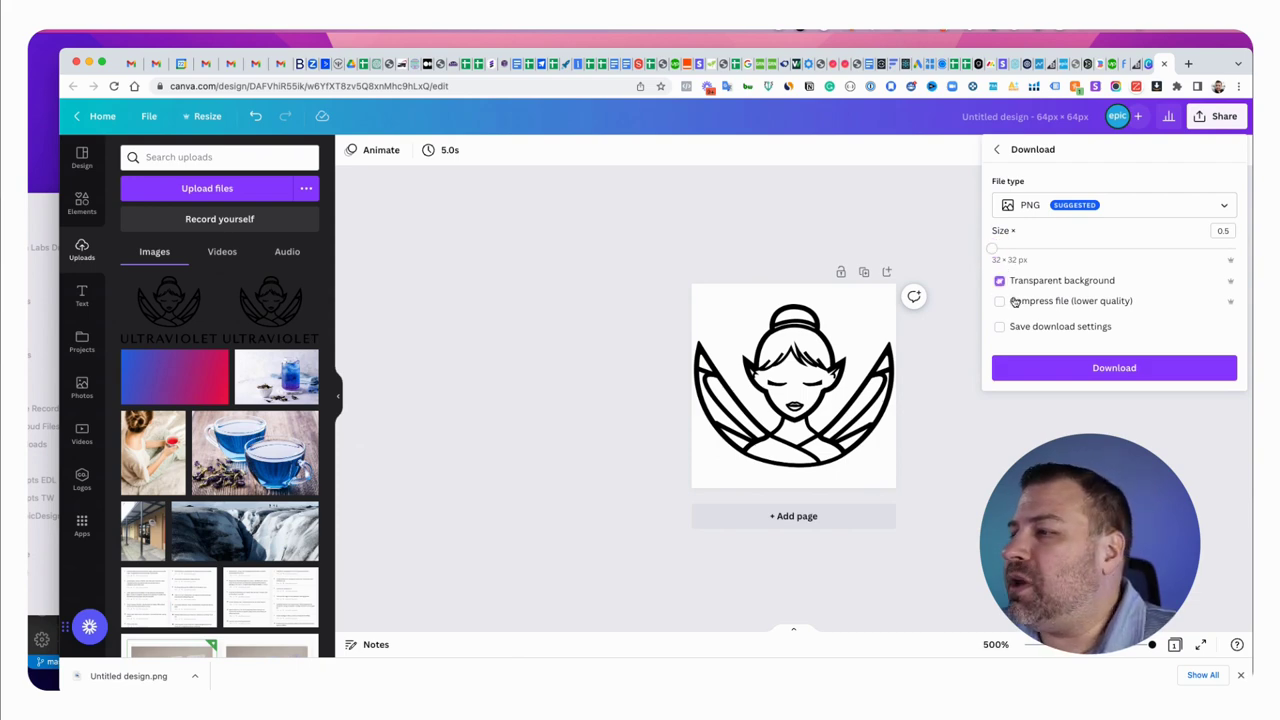
{"action": "left_click", "coordinate": [1081, 374]}
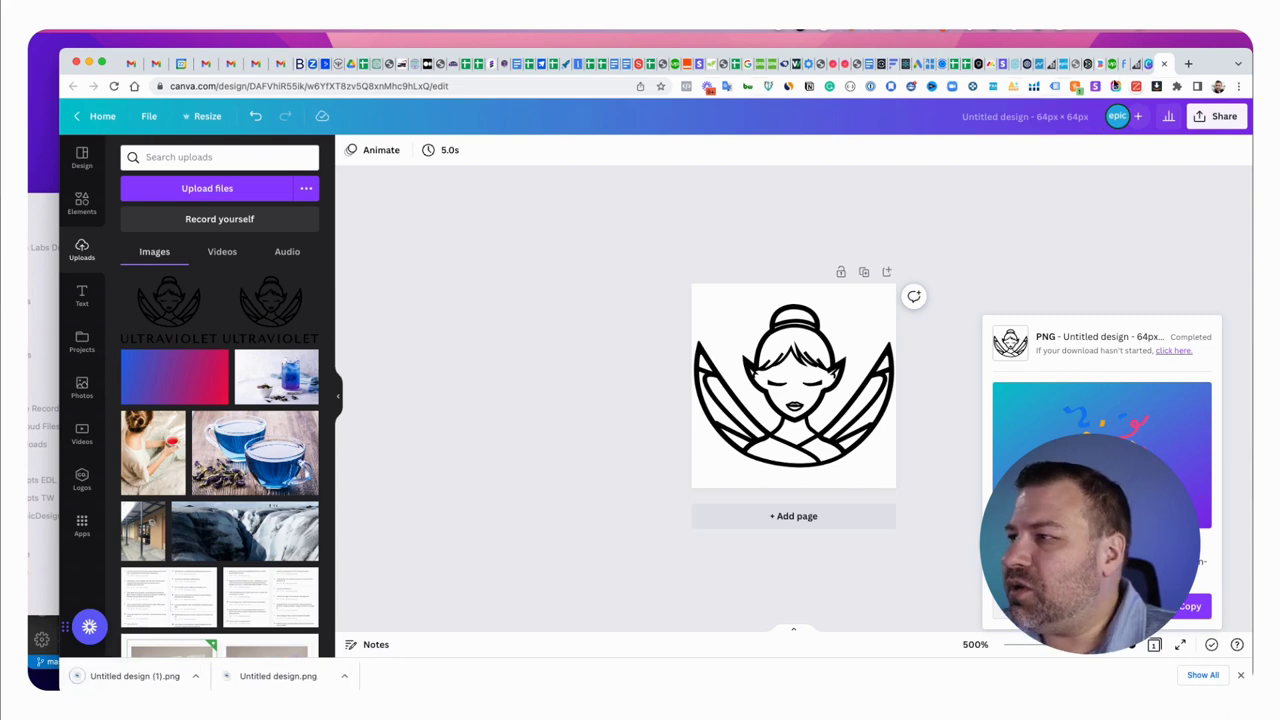
Step: Replace the BigCommerce favicon image, selecting the newest download, Untitled design (1).png
{"action": "left_click", "coordinate": [1127, 64]}
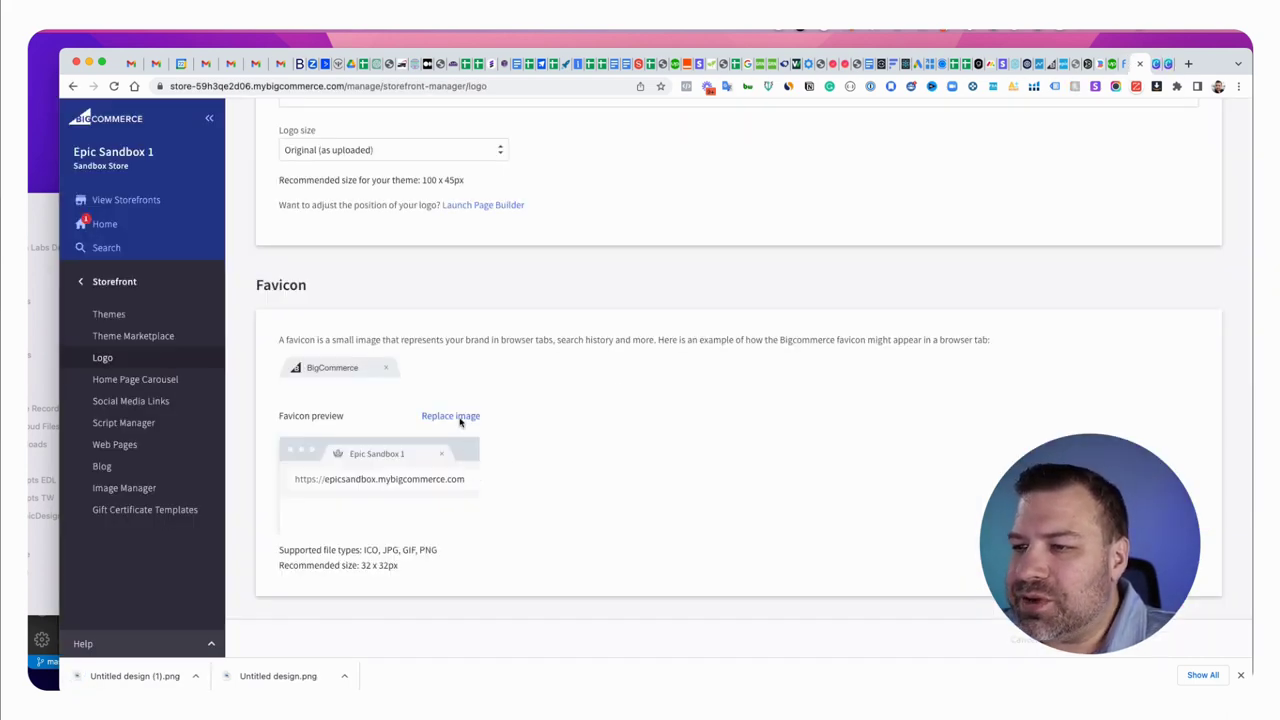
{"action": "left_click", "coordinate": [458, 417]}
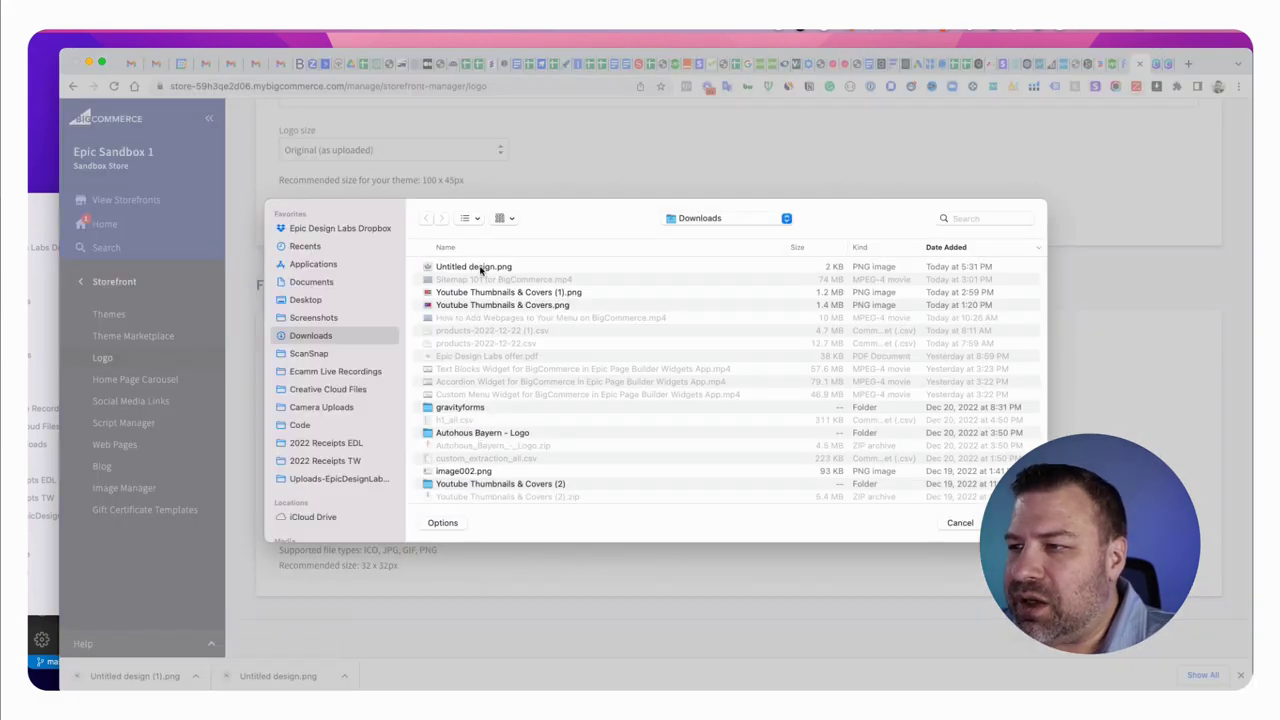
{"action": "left_click", "coordinate": [966, 247]}
{"action": "left_click", "coordinate": [964, 248]}
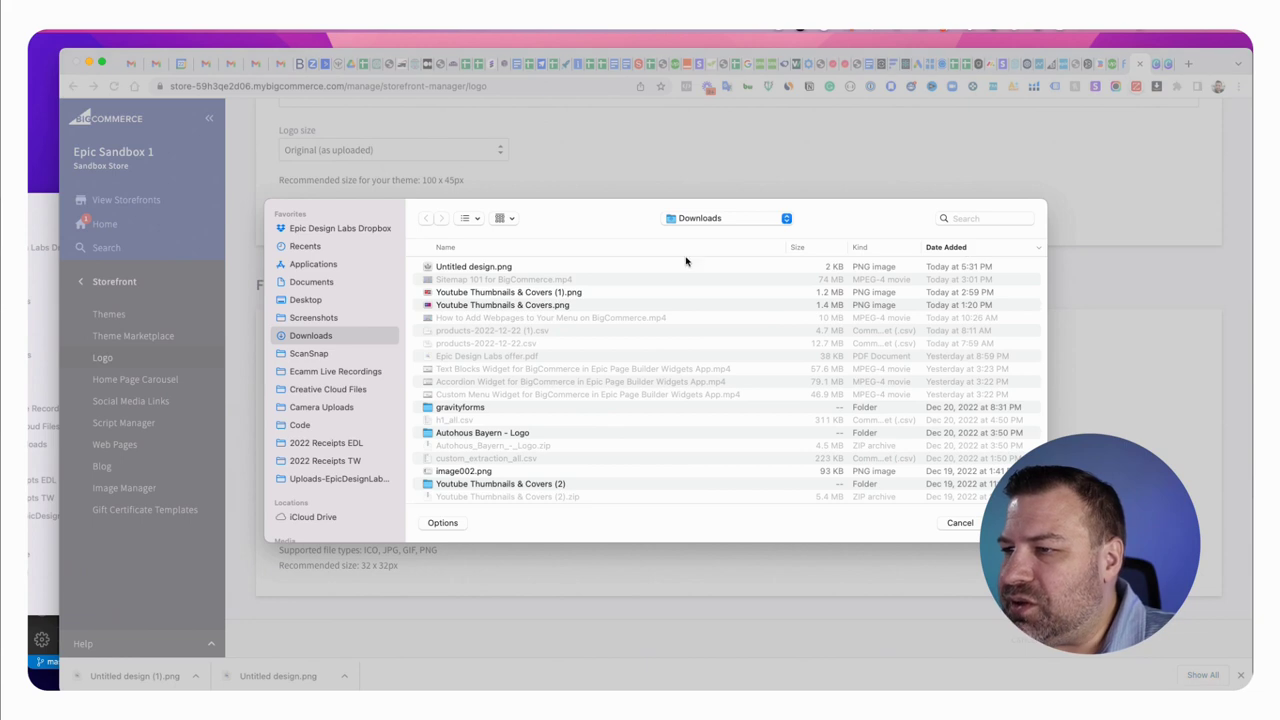
{"action": "left_click", "coordinate": [491, 266]}
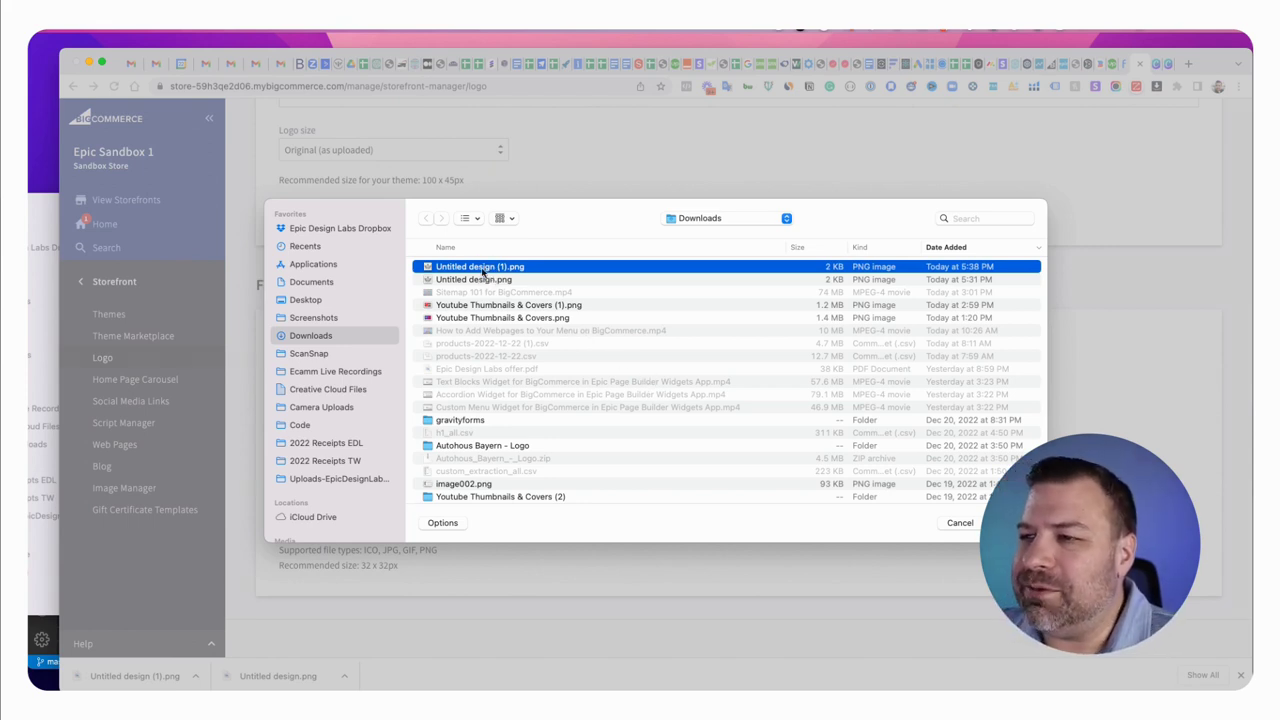
Step: Rename the downloaded file to yourbrand.png and upload it as the favicon
{"action": "right_click", "coordinate": [481, 267]}
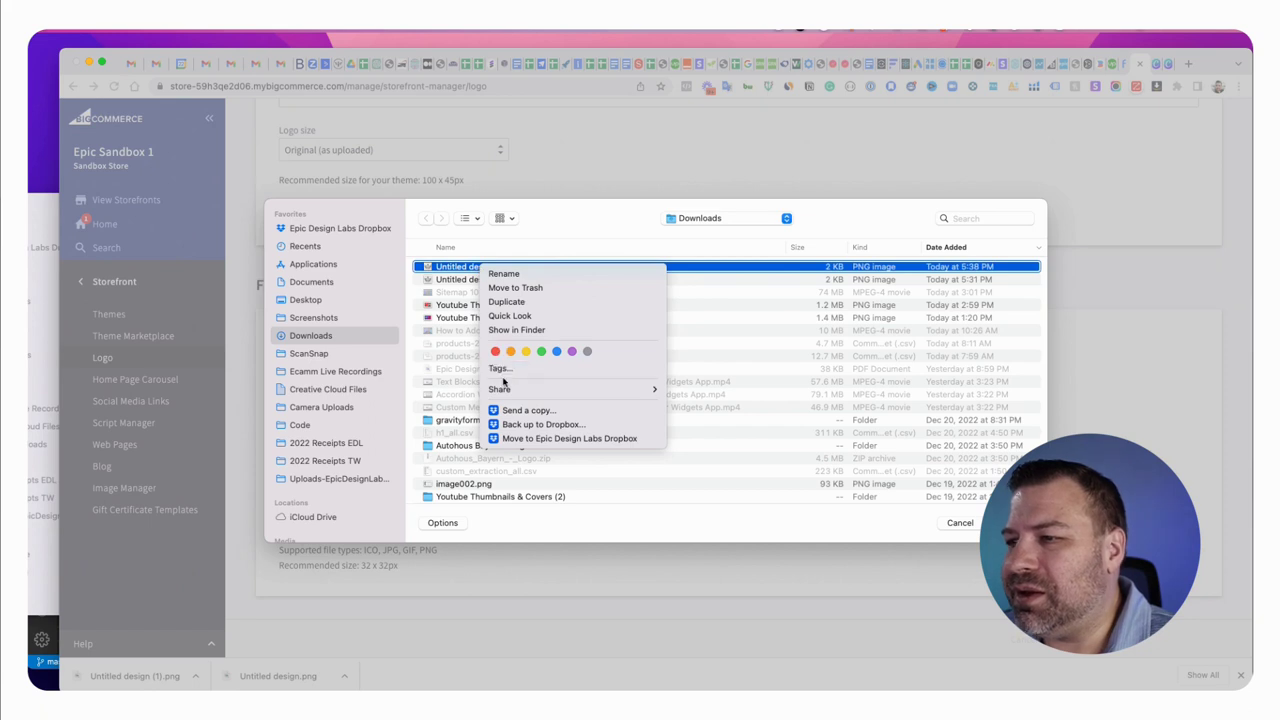
{"action": "left_click", "coordinate": [512, 274]}
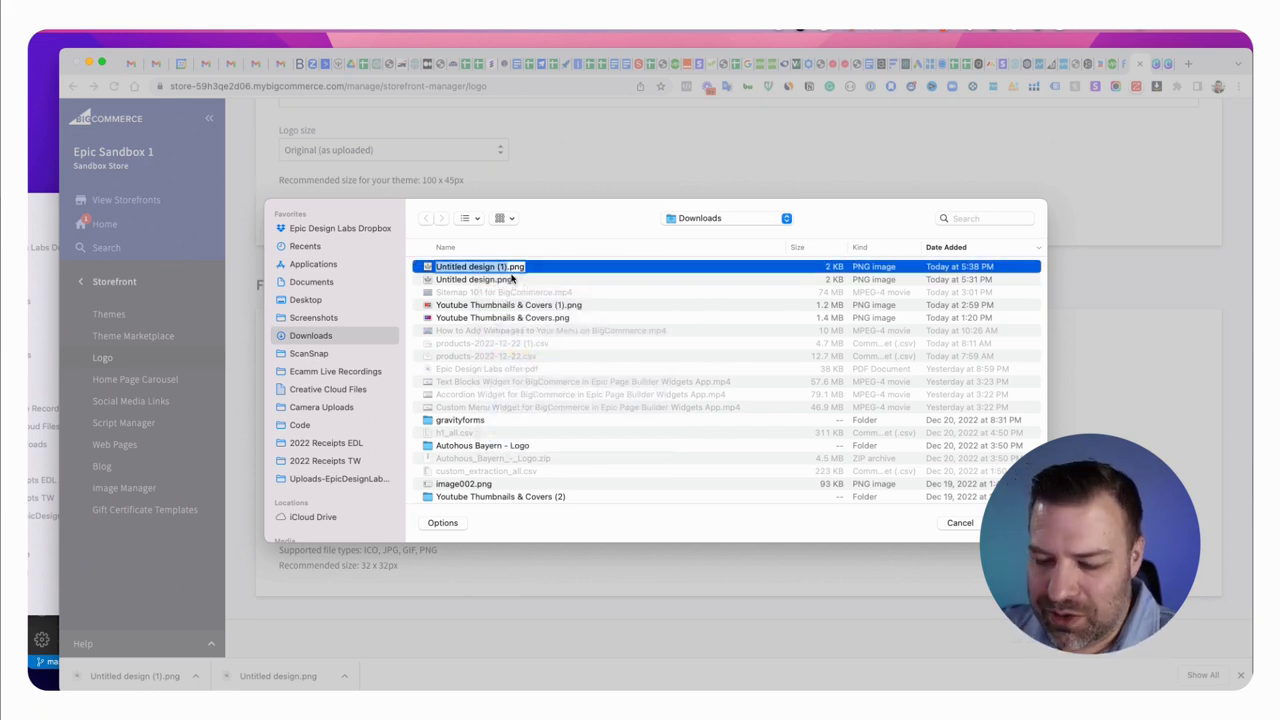
{"action": "type", "text": "yourbrand"}
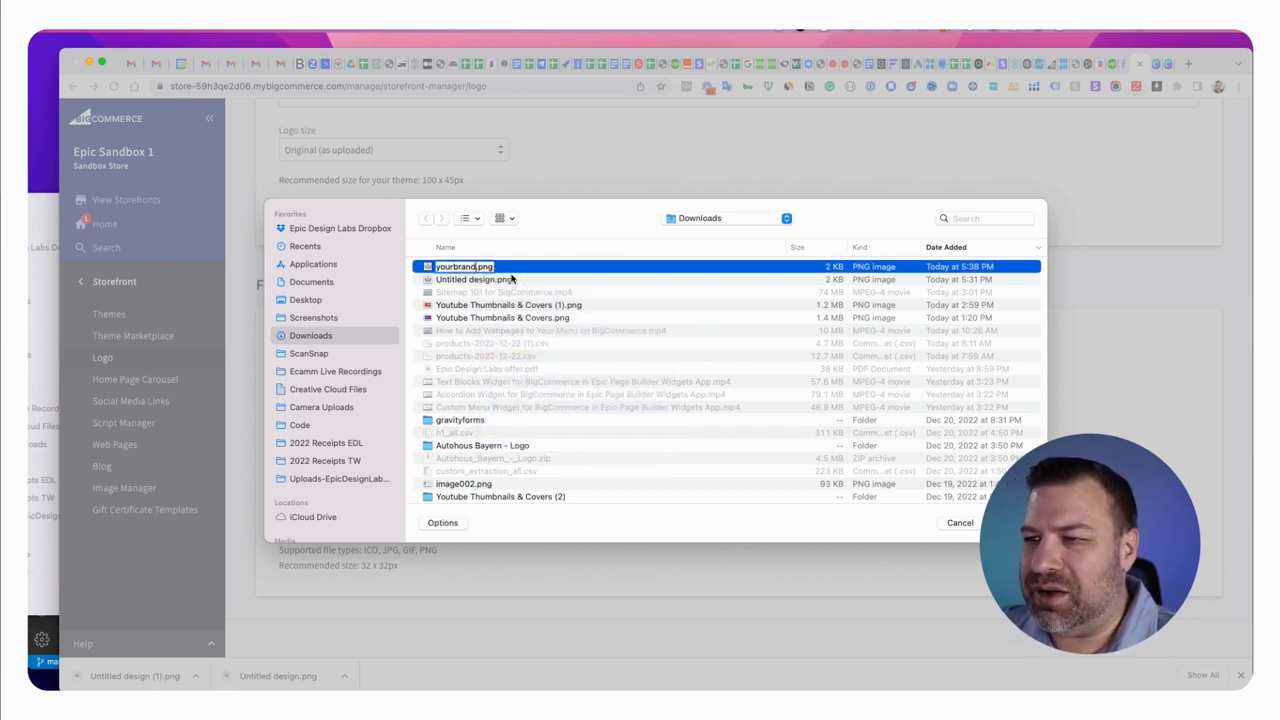
{"action": "key", "text": "Return"}
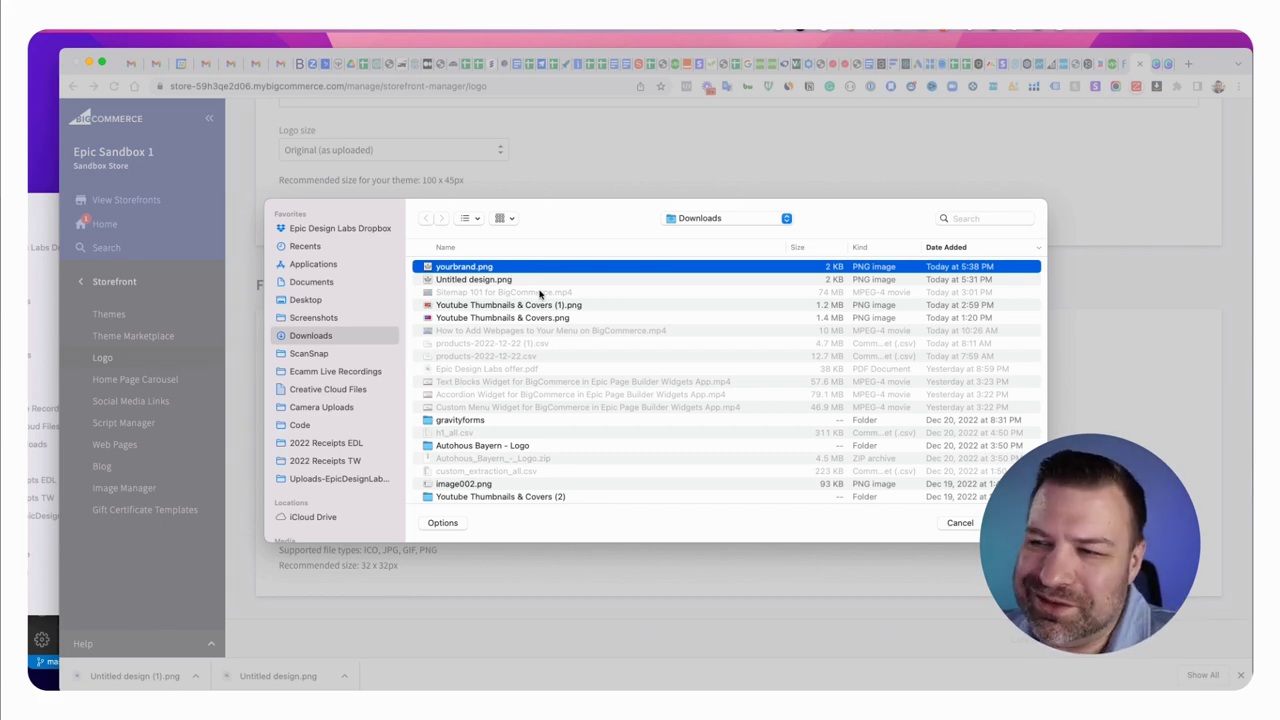
{"action": "key", "text": "Return"}
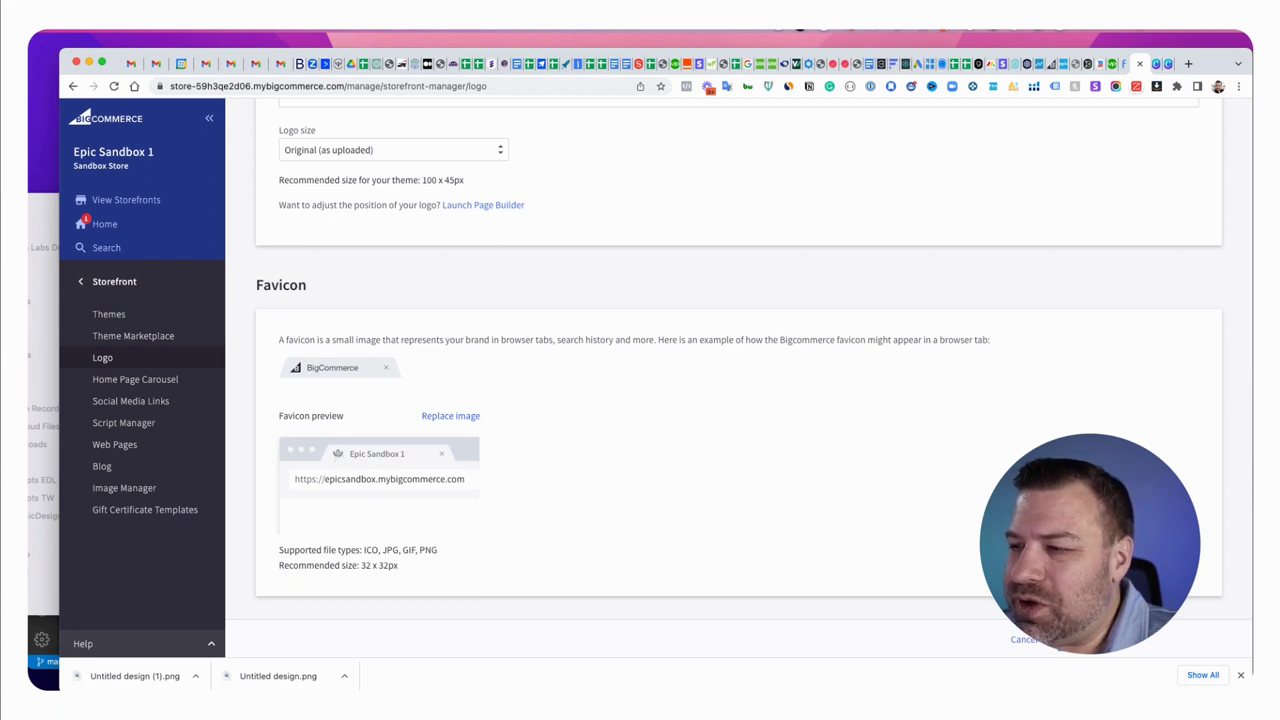
Step: Save the favicon change, then list the store's two storefronts via View Storefronts
{"action": "left_click", "coordinate": [1085, 639]}
{"action": "scroll", "coordinate": [696, 607], "scroll_direction": "down", "scroll_amount": 3}
{"action": "scroll", "coordinate": [696, 607], "scroll_direction": "down", "scroll_amount": 2}
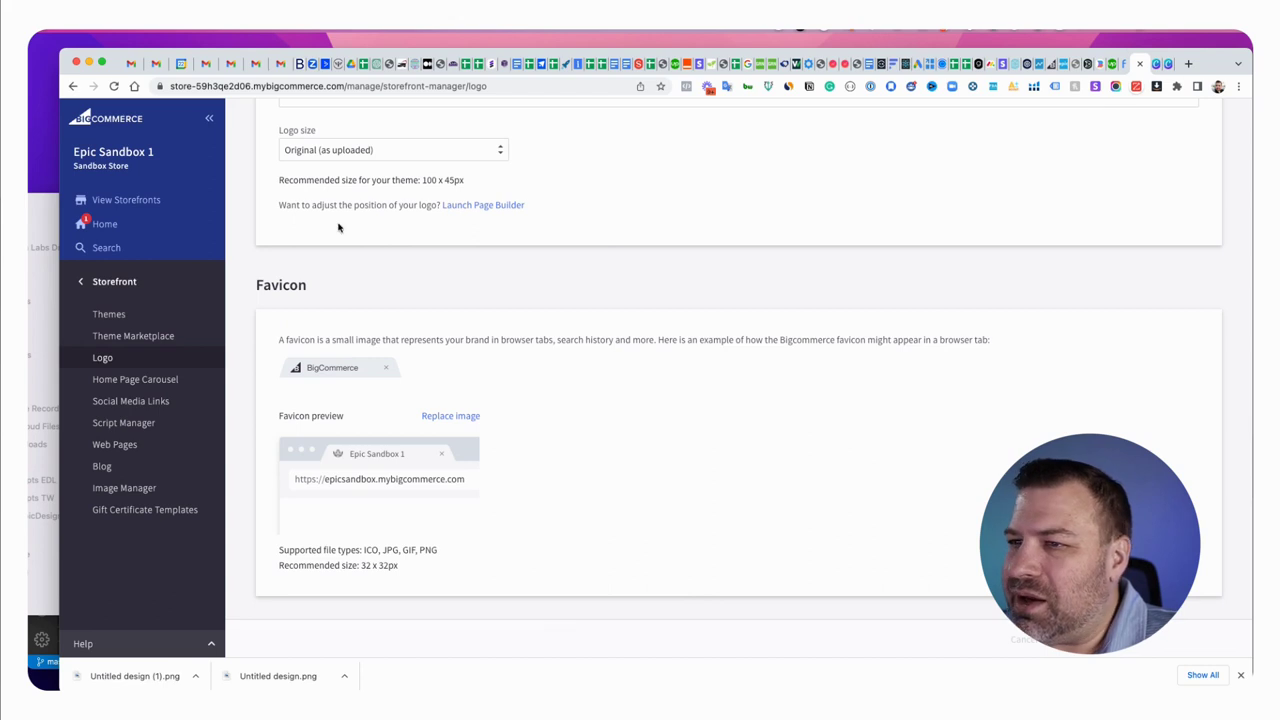
{"action": "left_click", "coordinate": [126, 200]}
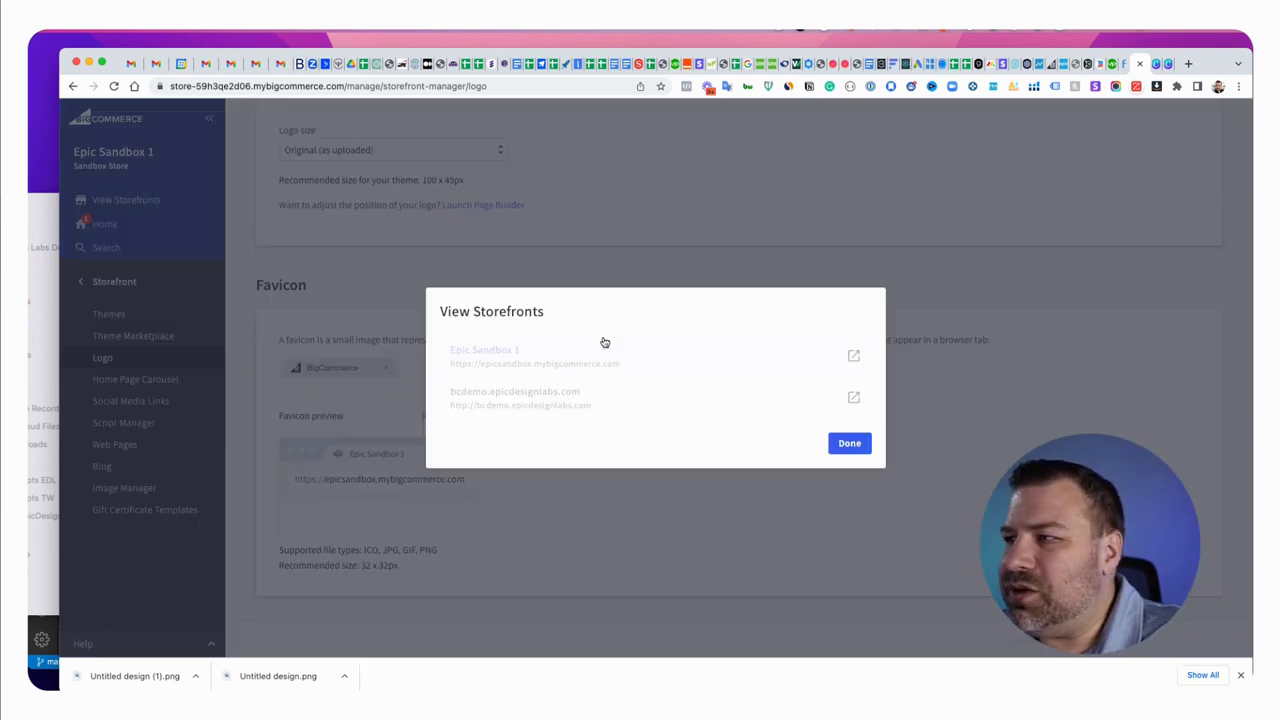